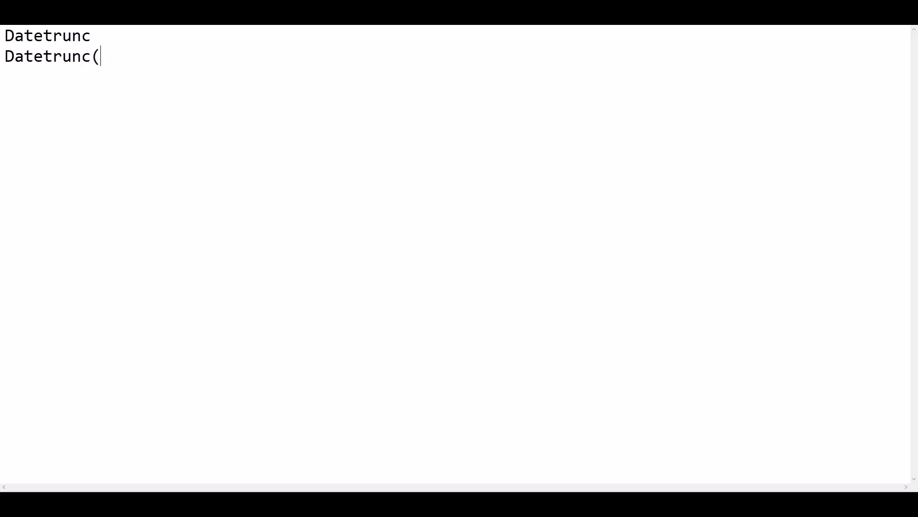
Complete the Datetrunc syntax line with its arguments so it reads Datetrunc('date_part',date,start_of_week)
text('date_part')
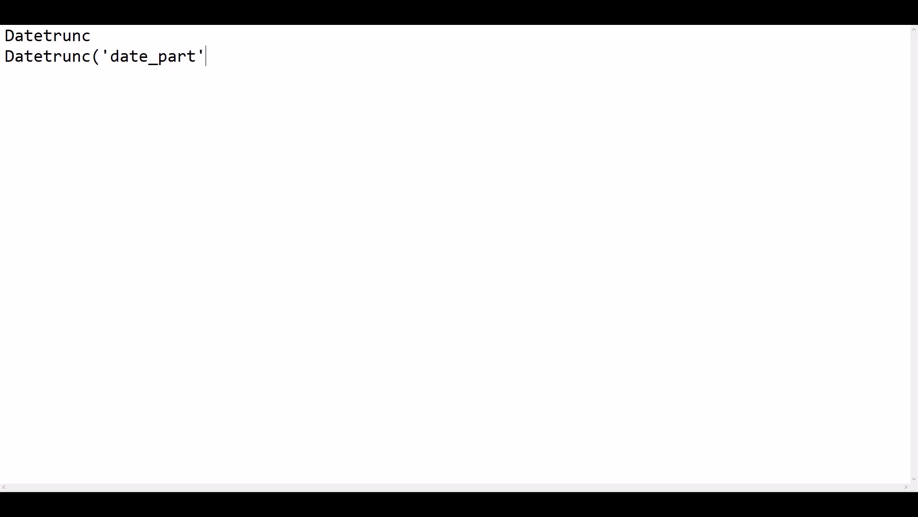
text(,date,start_of-wee)
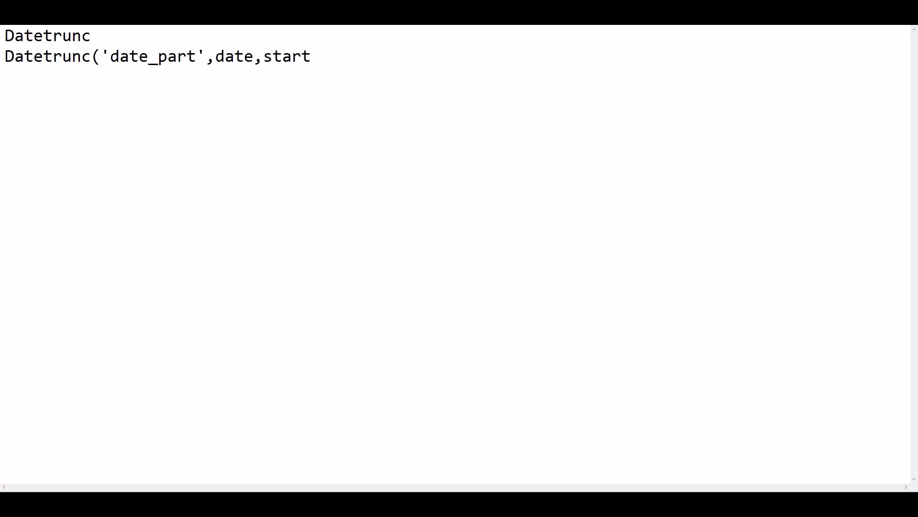
key(BackSpace)
key(BackSpace)
key(BackSpace)
key(BackSpace)
text(_week))
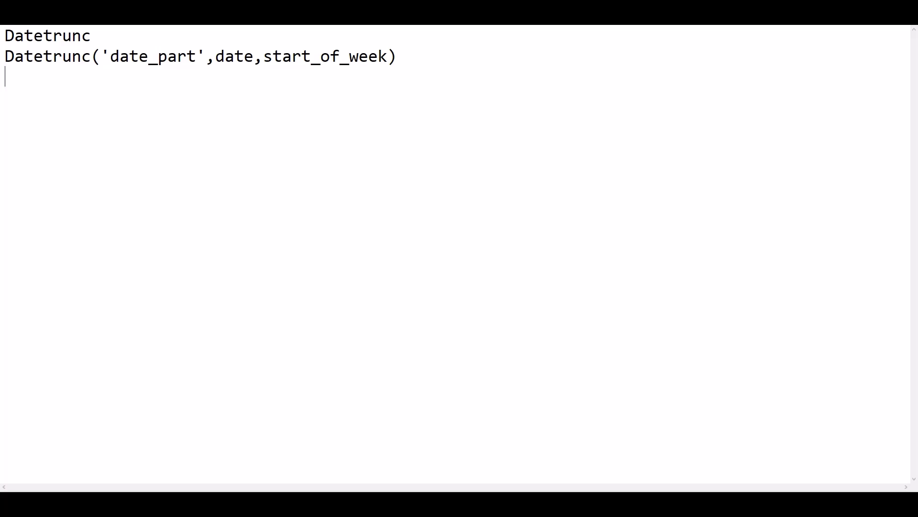
Below the syntax, leave a blank line and write the example datetrunc('year',#2004-08-15#)=
key(Return)
text(datetrunc()
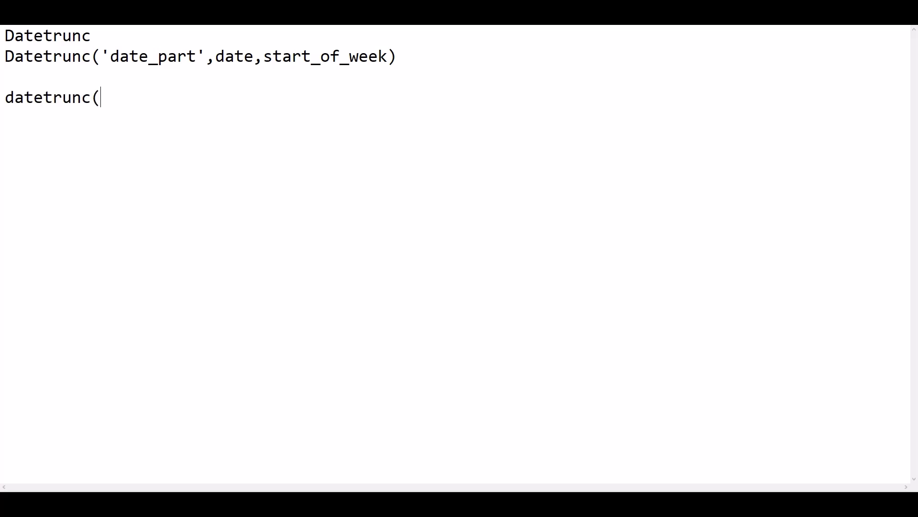
text('year')
key(Left)
text(year',#2004)
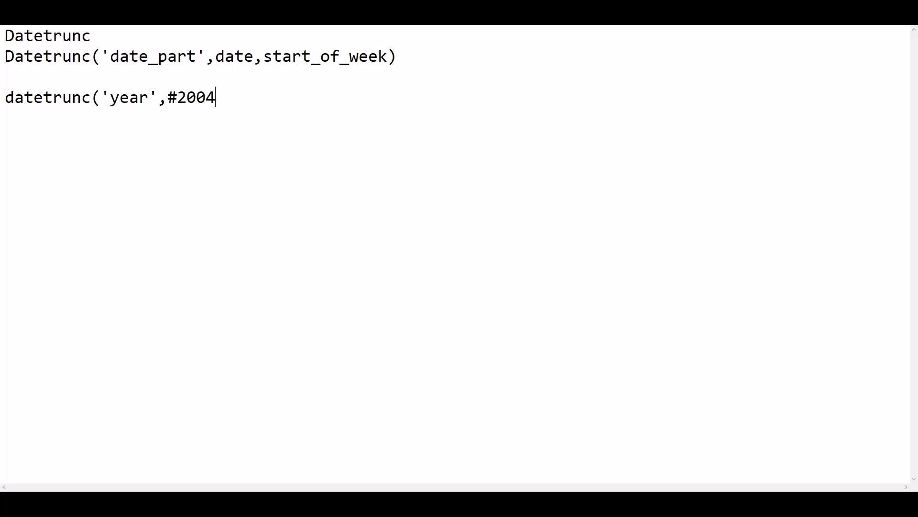
text(-08-15#)=)
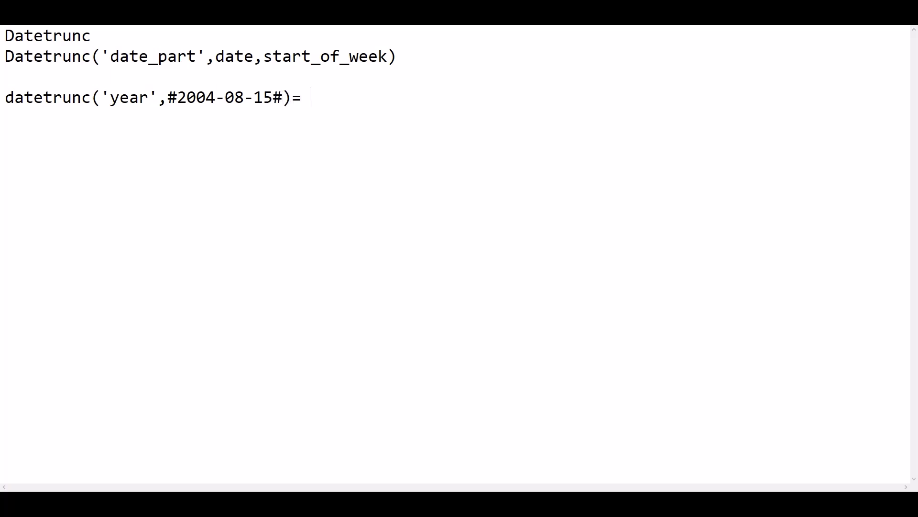
text( 2004-0)
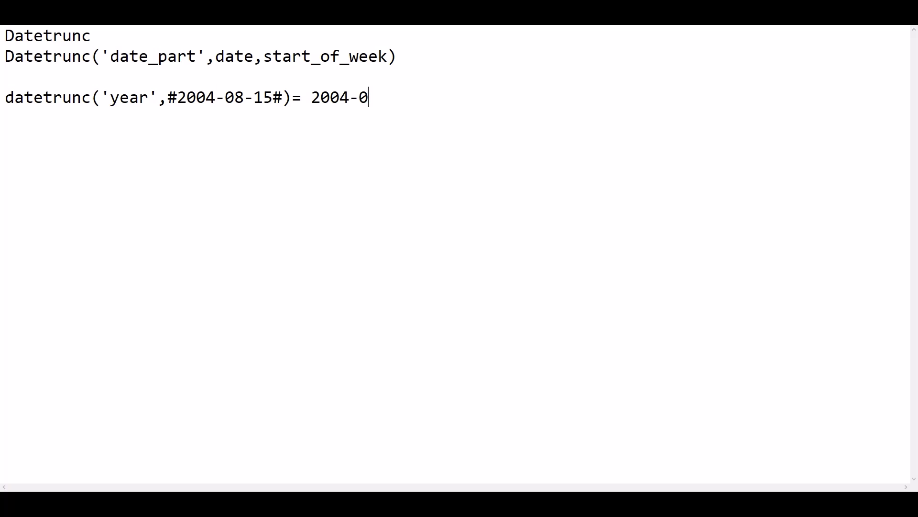
text(1-01 12:00)
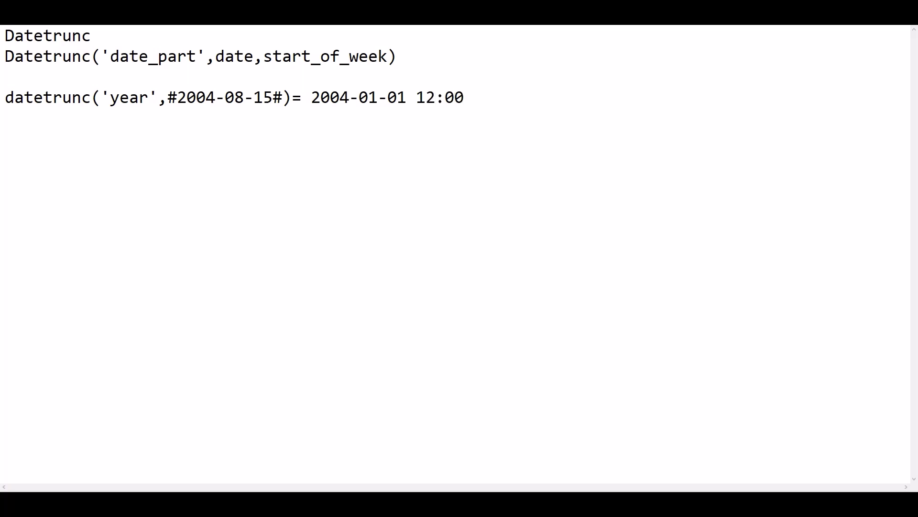
text(:00 AM)
Duplicate the year example onto the next line and change the copy's date part to quarter
key(shift+Down)
key(ctrl+c)
key(Right)
key(ctrl+v)
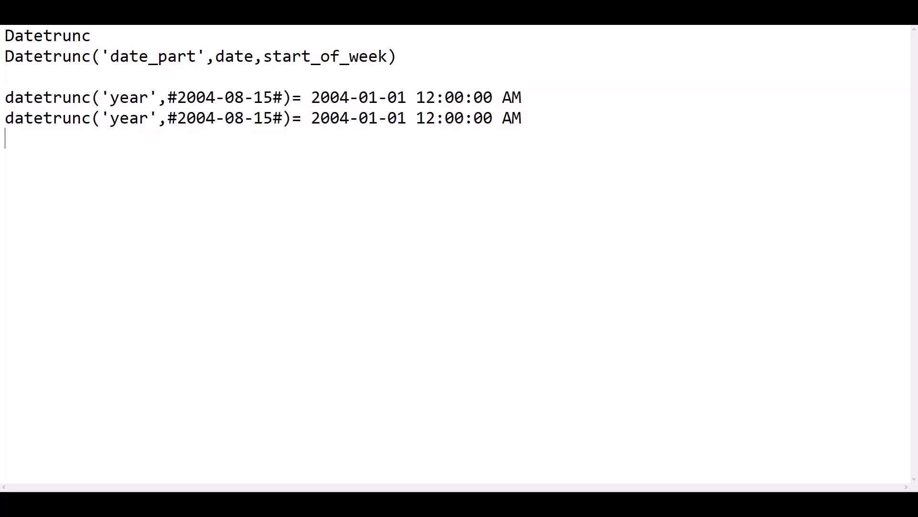
double_click(128, 118)
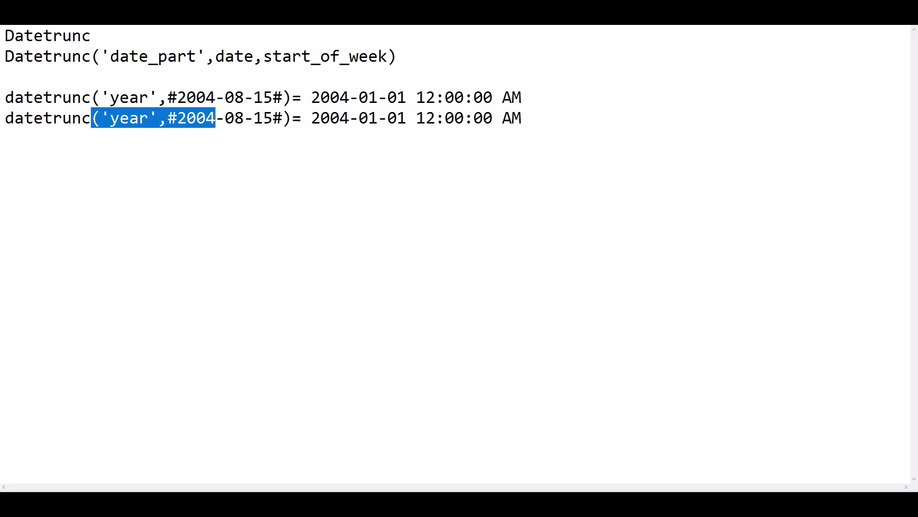
click(148, 117)
key(BackSpace)
key(BackSpace)
key(BackSpace)
key(BackSpace)
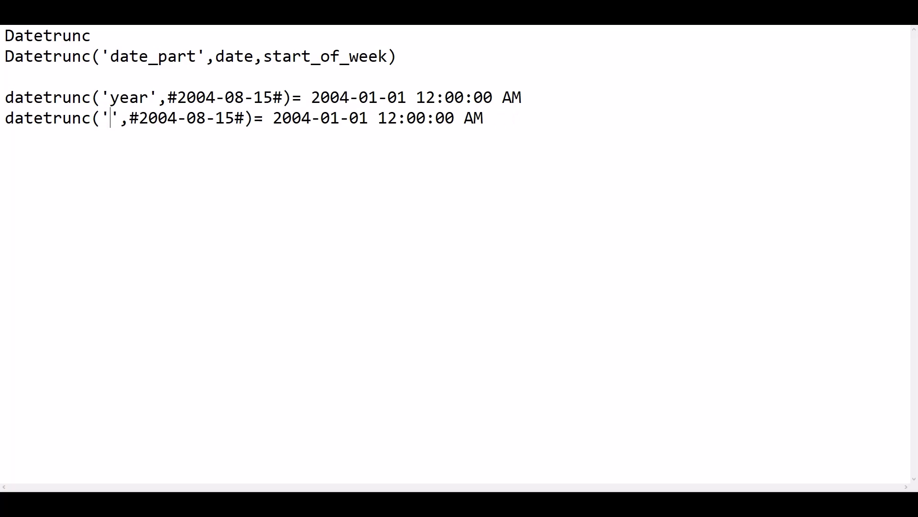
text(quarter)
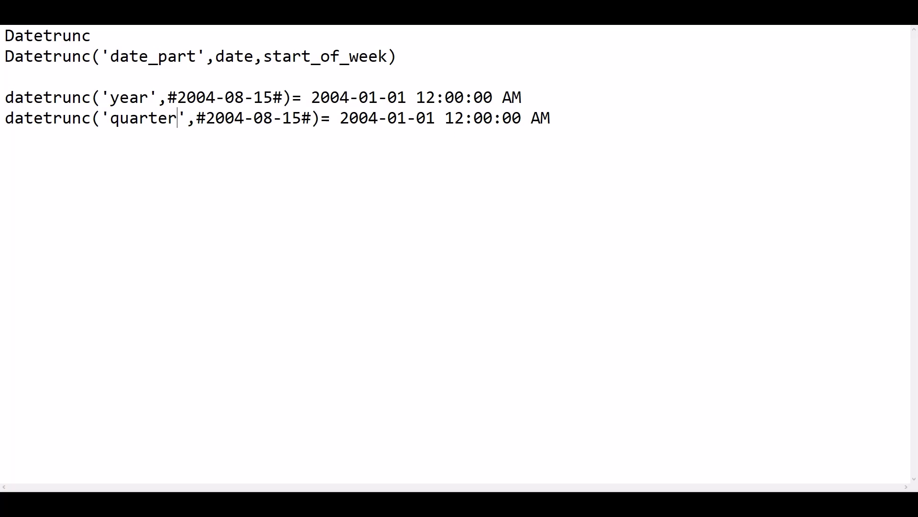
click(406, 118)
key(BackSpace)
text(7)
drag(91, 117, 245, 118)
click(263, 118)
drag(388, 118, 407, 118)
click(425, 118)
double_click(547, 118)
Paste another copy of the year example below the quarter line and change its date part to month
key(End)
key(Return)
key(ctrl+v)
click(120, 138)
double_click(120, 139)
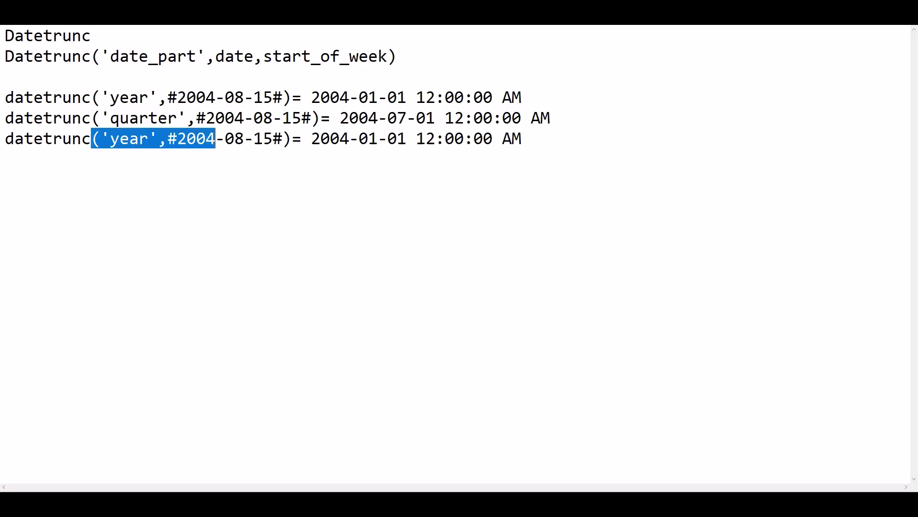
click(138, 138)
click(148, 139)
key(BackSpace)
key(BackSpace)
key(BackSpace)
key(BackSpace)
text(month)
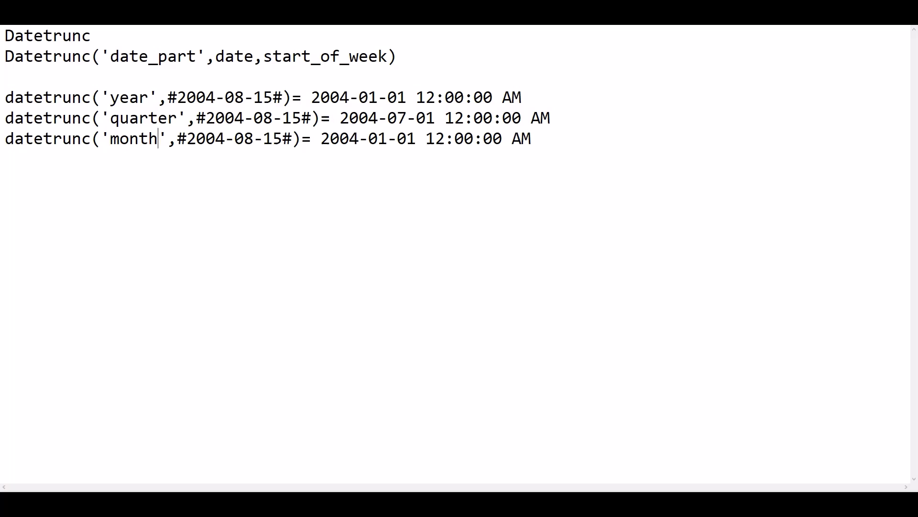
Change the month in the month example's result to 08
click(387, 138)
key(BackSpace)
text(8)
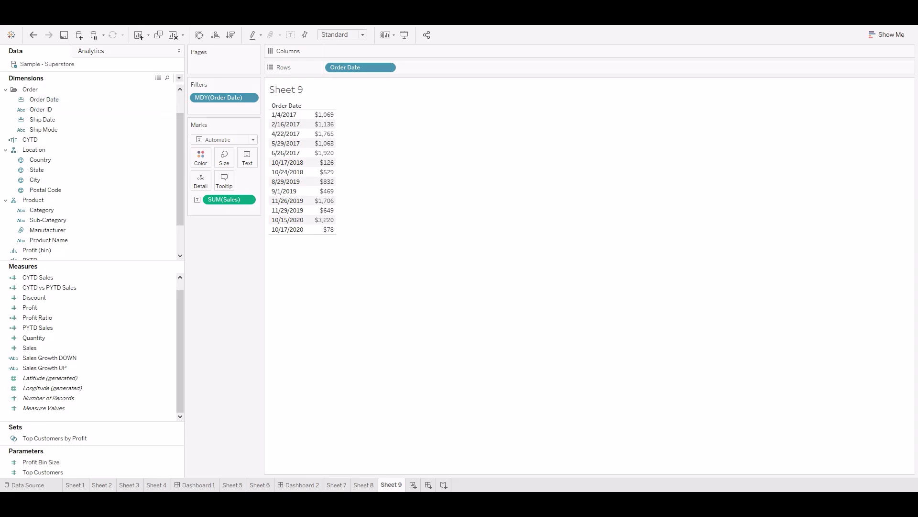
Create a new calculated field in the Superstore data and name it Quarter Date
click(179, 78)
click(134, 88)
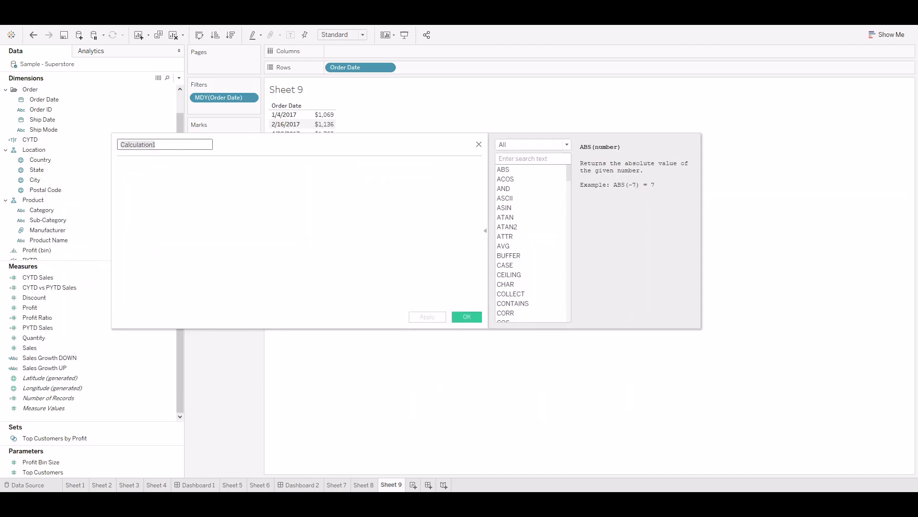
text(Date)
key(BackSpace)
key(BackSpace)
text(Quarter Date)
Enter the formula DATETRUNC('quarter',[Order Date]) for the Quarter Date field and save the calculation
click(119, 166)
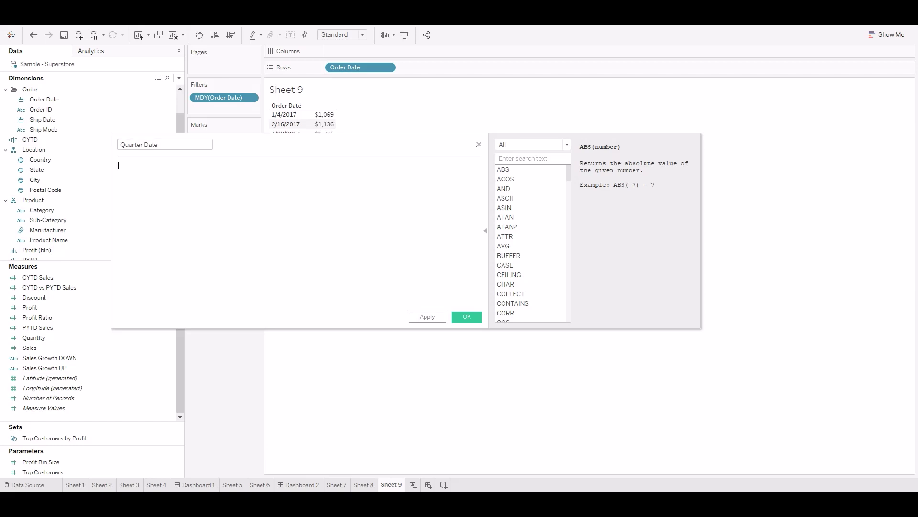
text(Datetrunc)
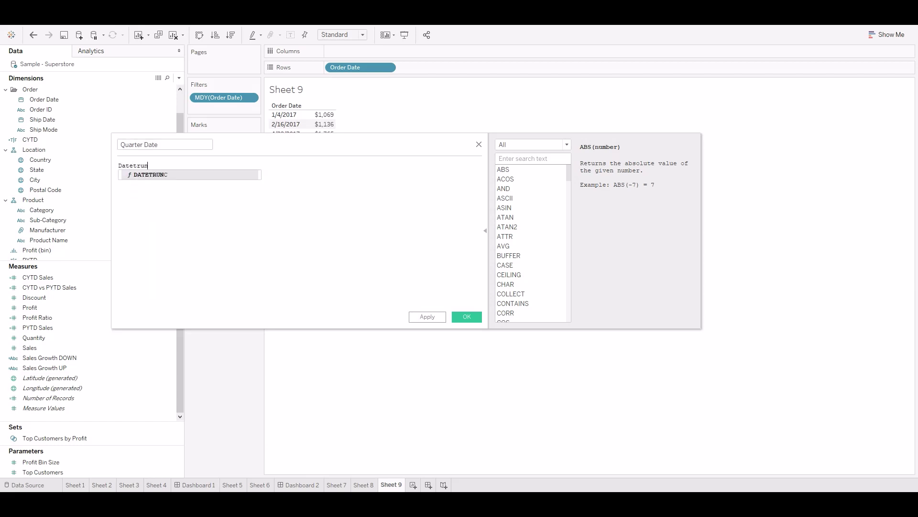
key(Return)
text('quarter)
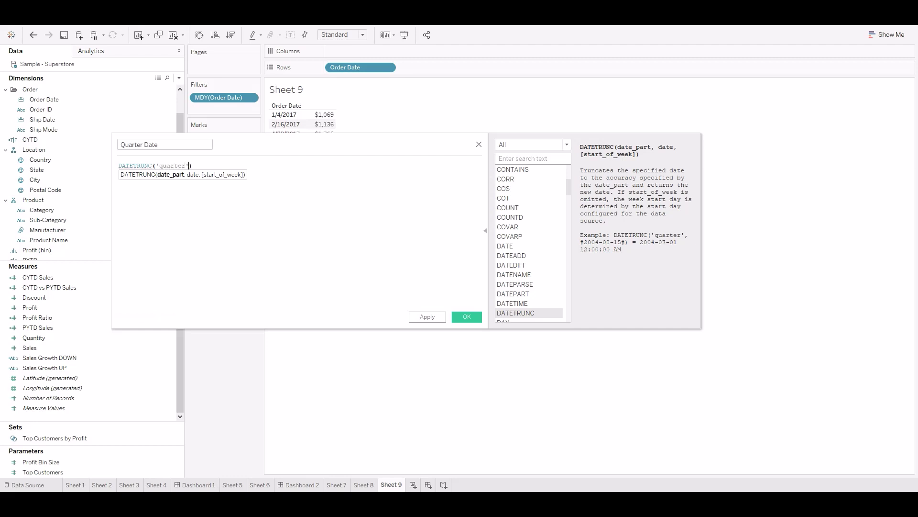
text(,[or)
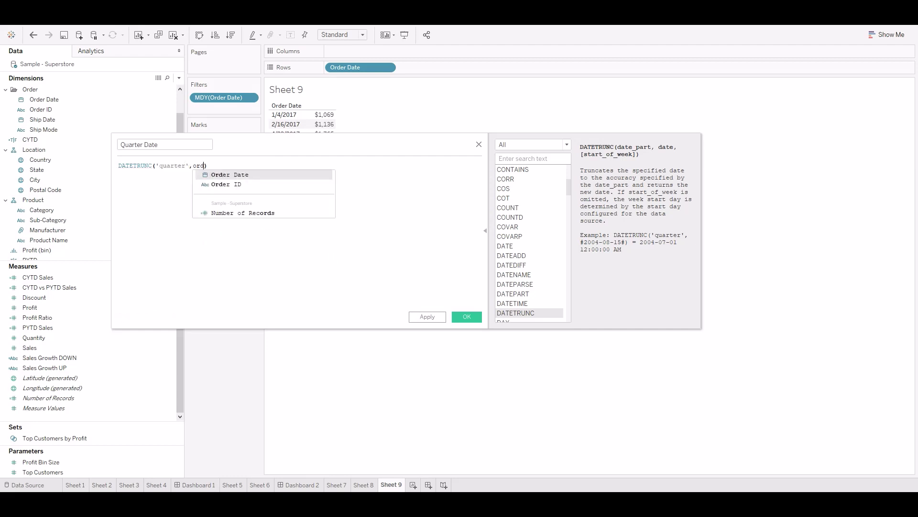
key(Return)
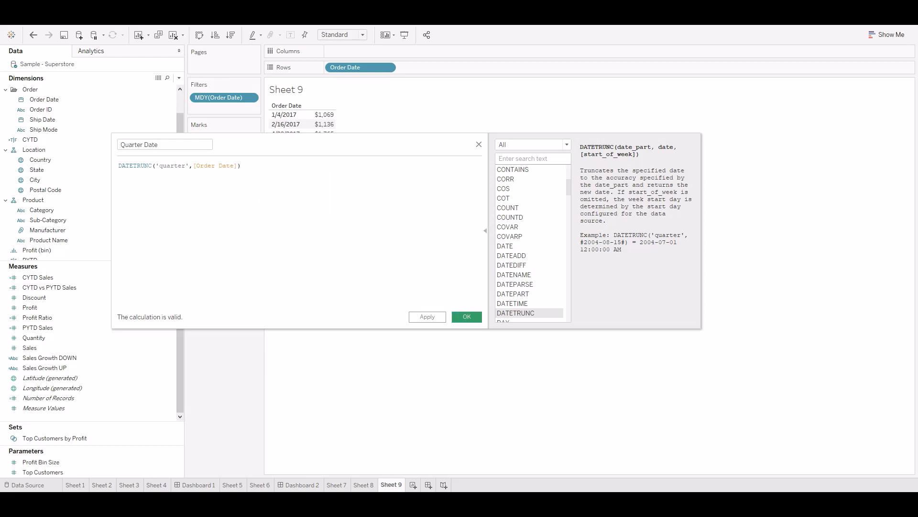
click(467, 317)
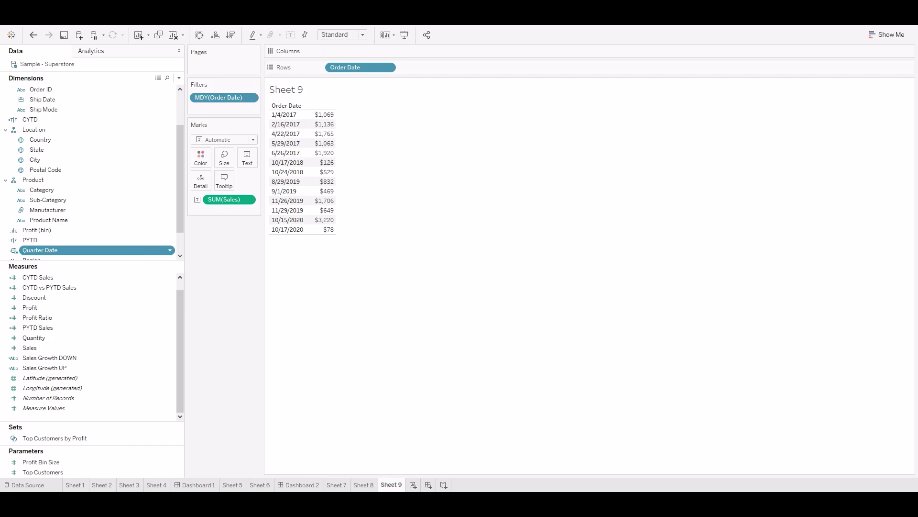
Add Quarter Date to the rows after Order Date and show it as a discrete exact date
mouse_move(48, 250)
mouse_down()
mouse_move(306, 156)
mouse_move(352, 102)
mouse_move(402, 67)
mouse_up()
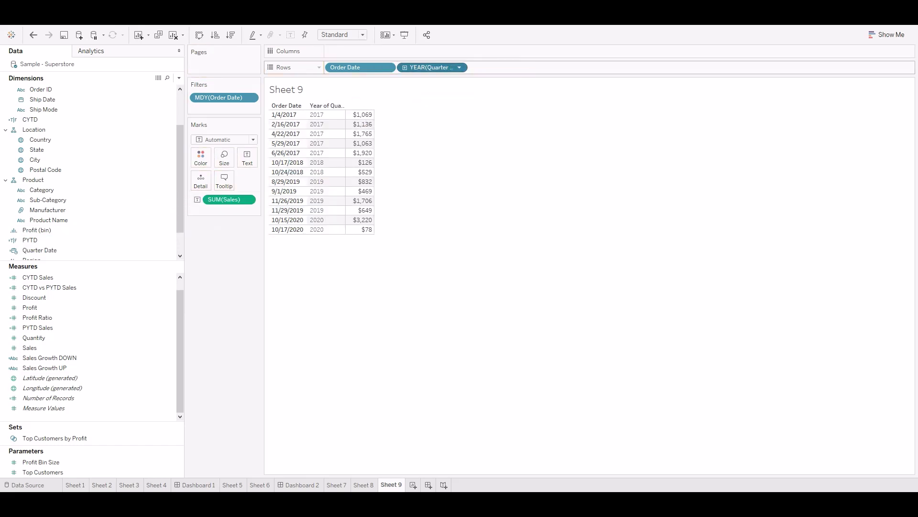
click(459, 67)
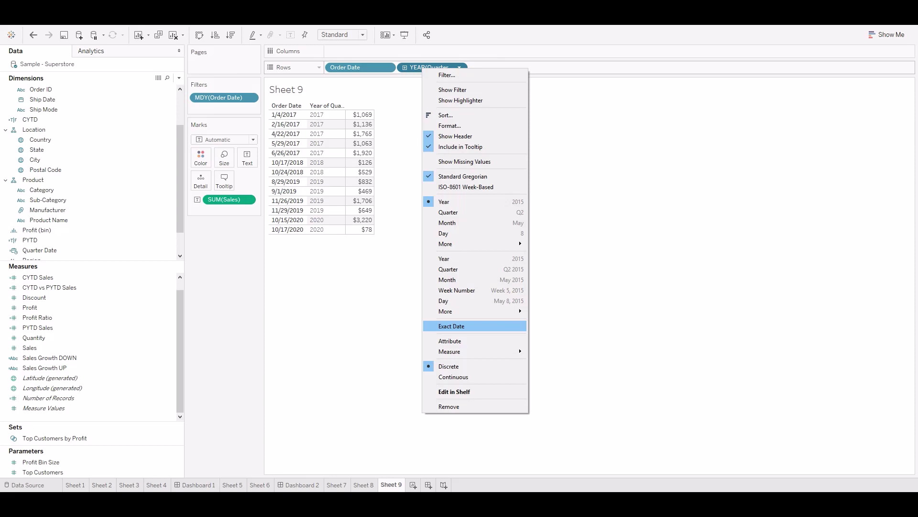
click(452, 326)
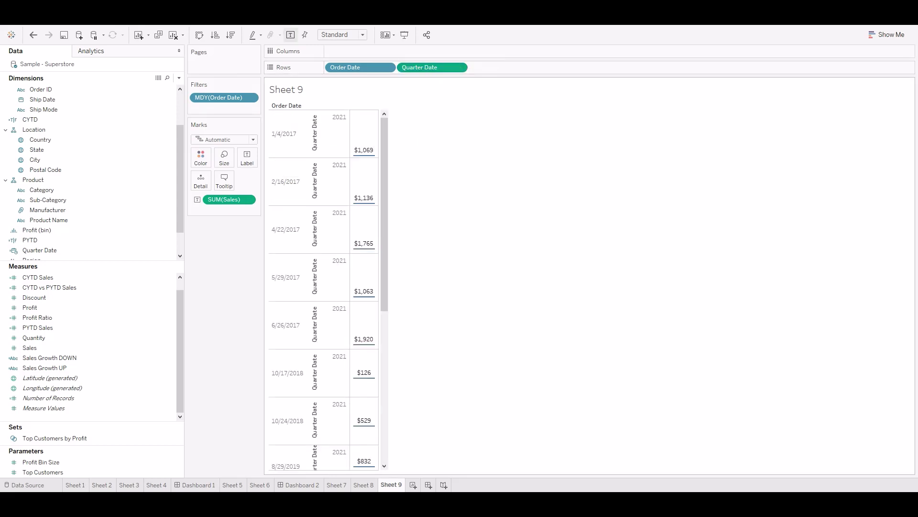
click(459, 67)
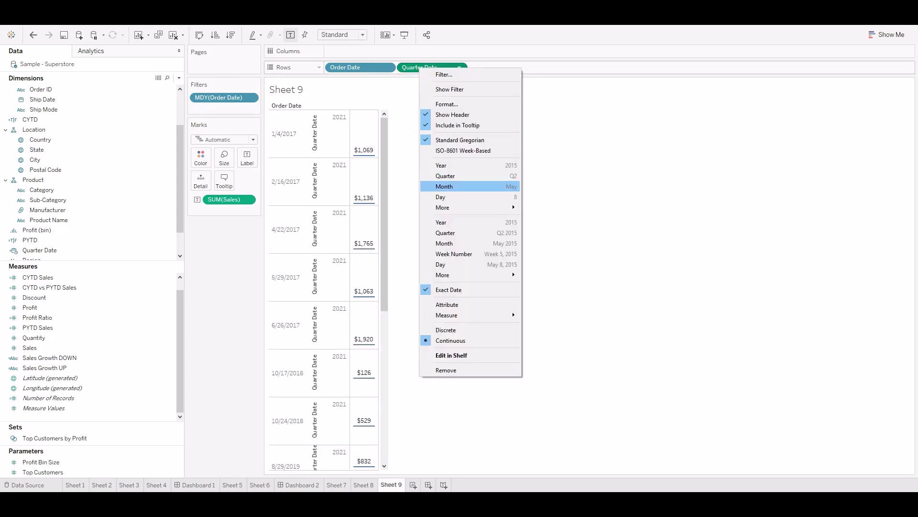
click(447, 329)
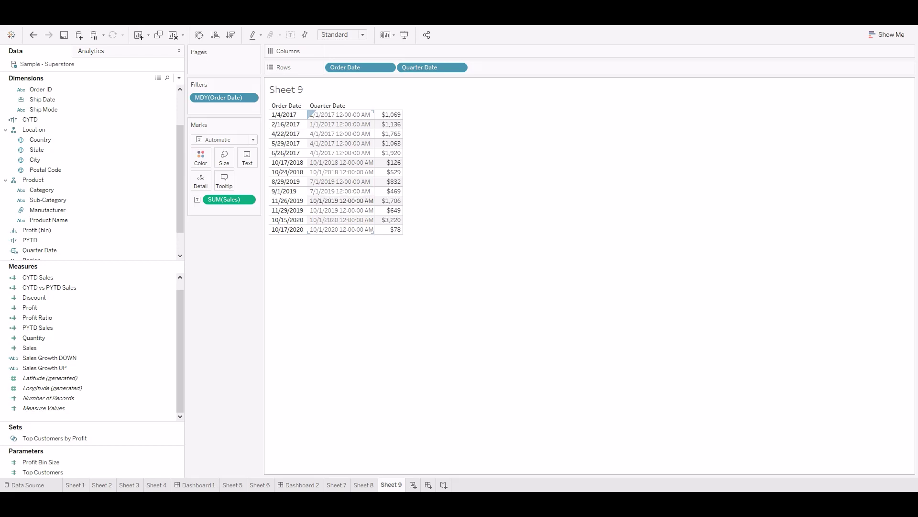
mouse_move(287, 191)
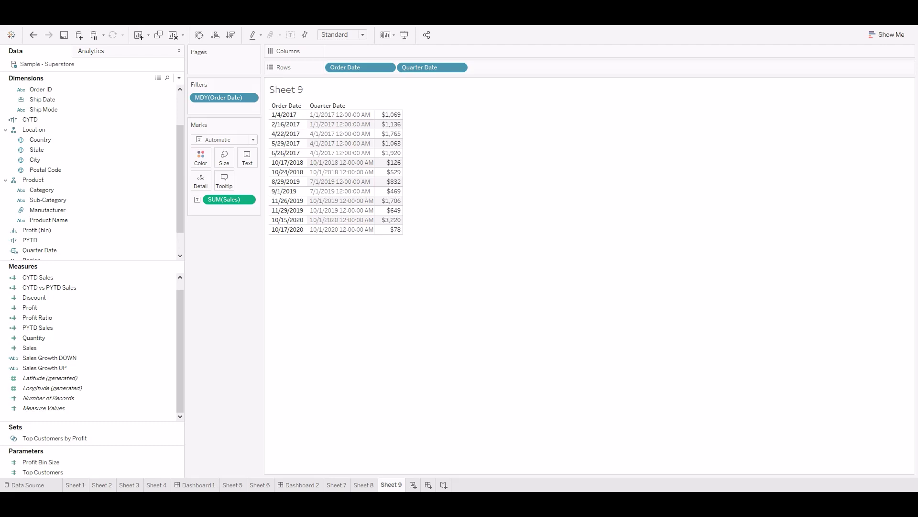
Duplicate Sheet 9 and remove Order Date from the rows of the copy
right_click(391, 484)
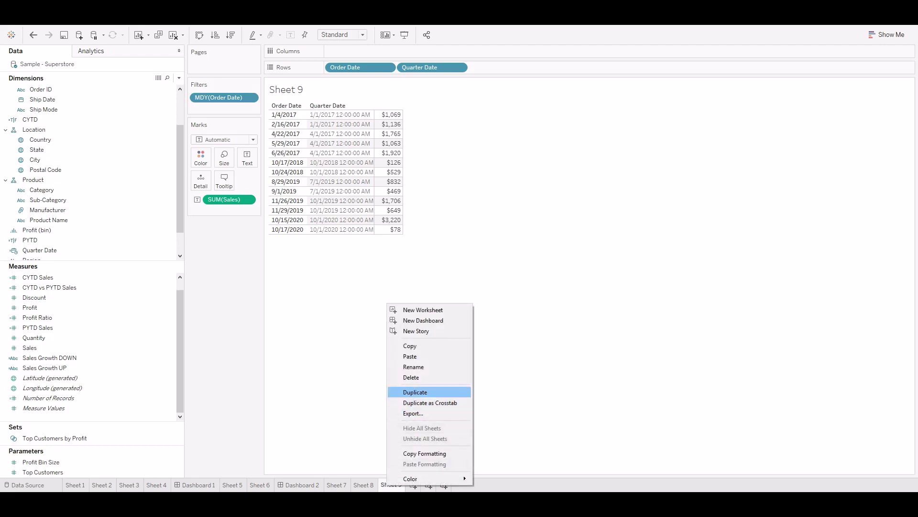
click(415, 392)
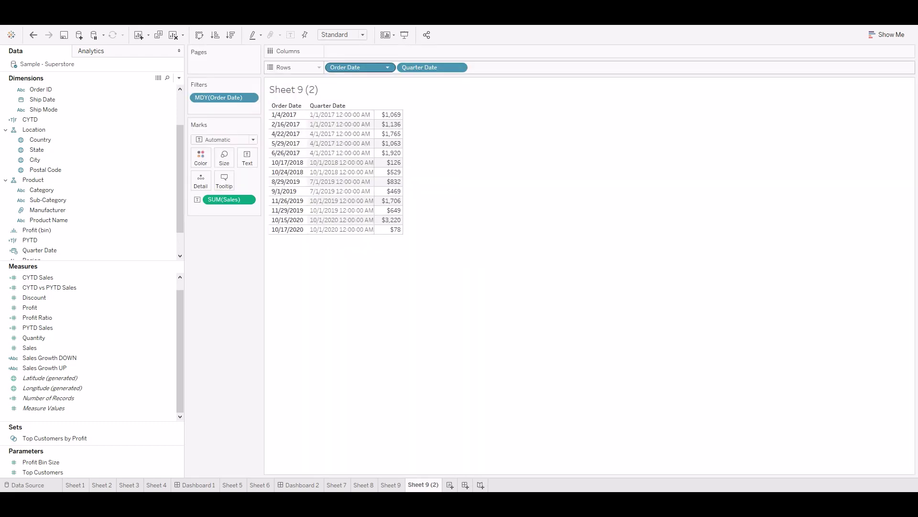
drag(356, 67, 260, 318)
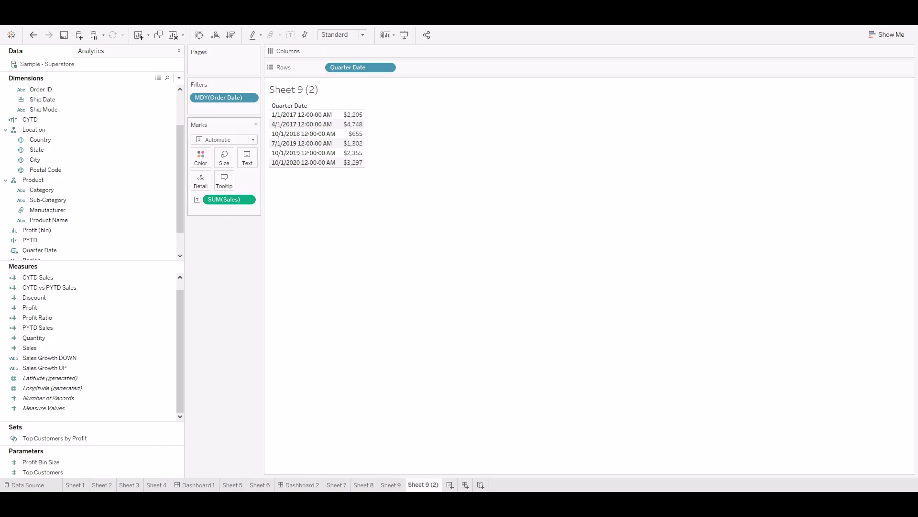
Turn the sales table into a line chart with Quarter Date on columns and SUM(Sales) on rows
drag(229, 199, 357, 51)
click(199, 34)
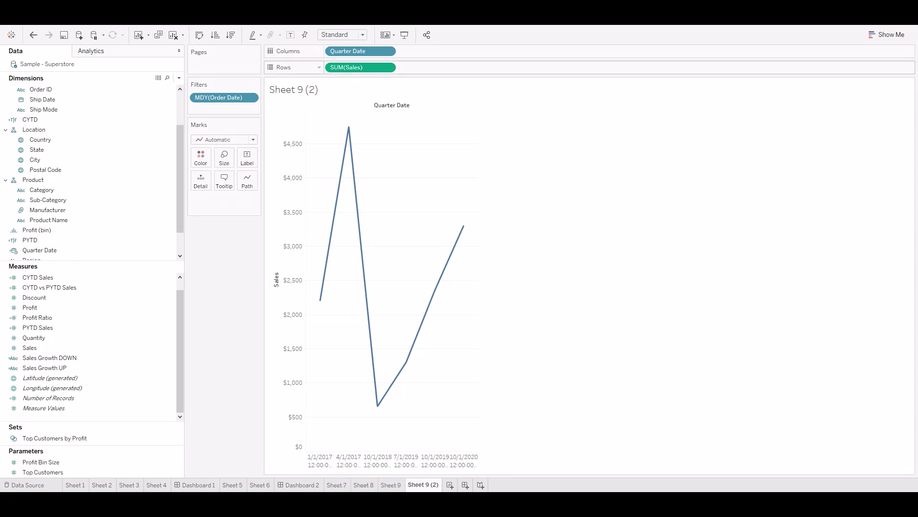
Format the Quarter Date headers on the chart with the custom date format yyyy
right_click(341, 50)
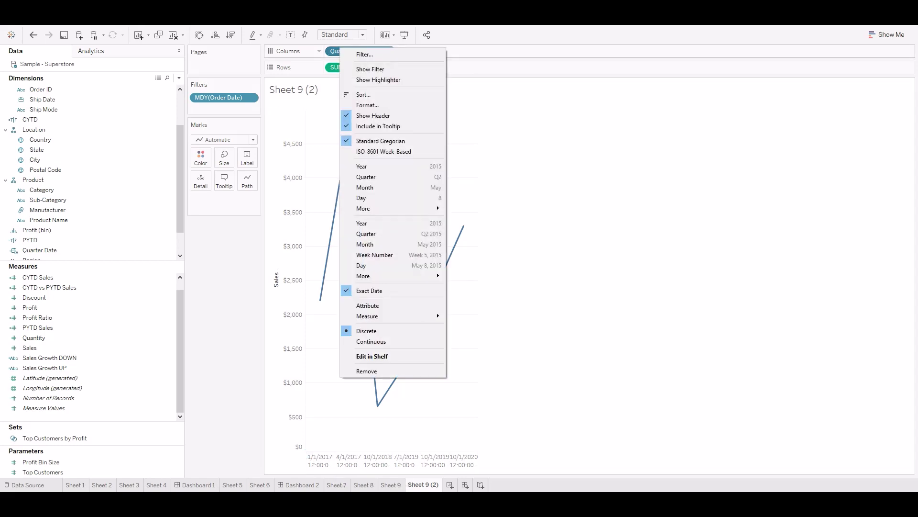
click(378, 104)
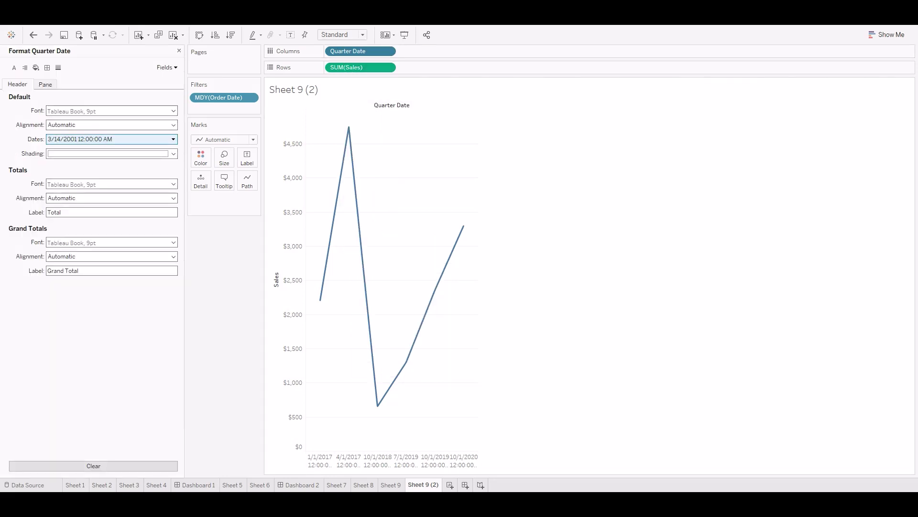
click(111, 139)
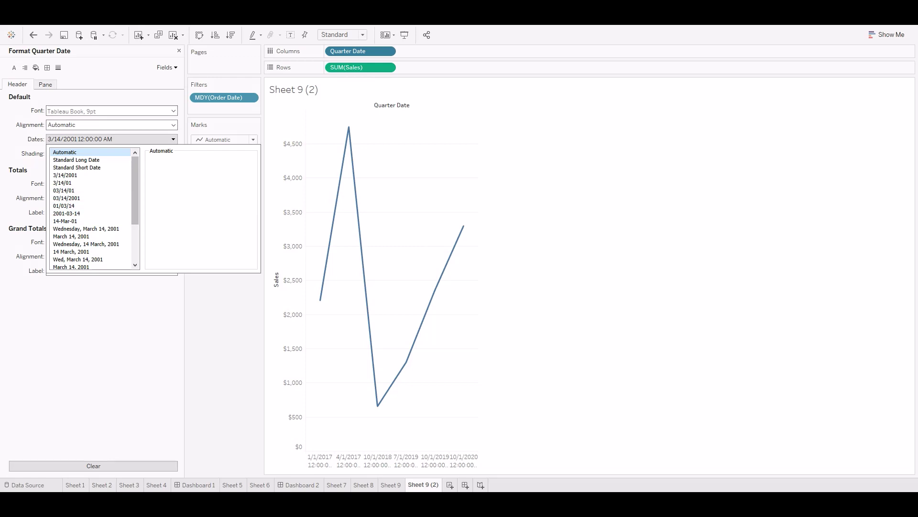
scroll(91, 210, down, 3)
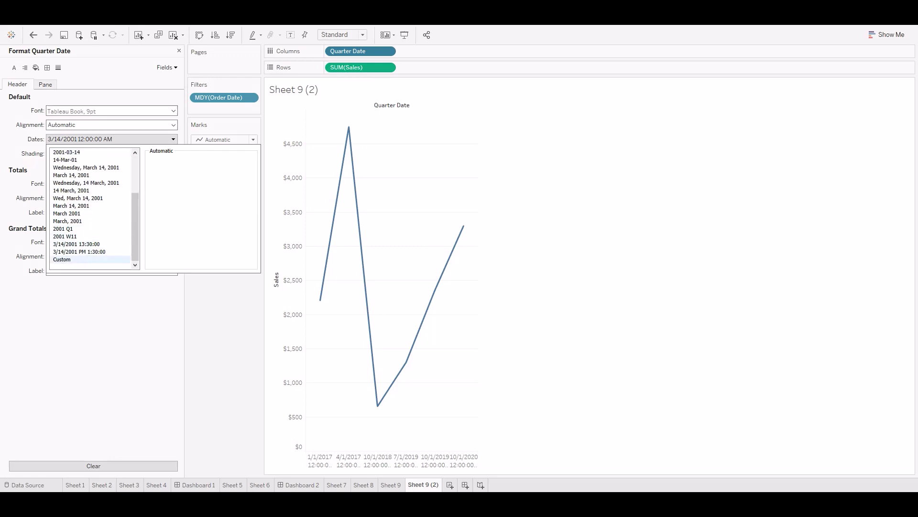
click(72, 259)
click(201, 170)
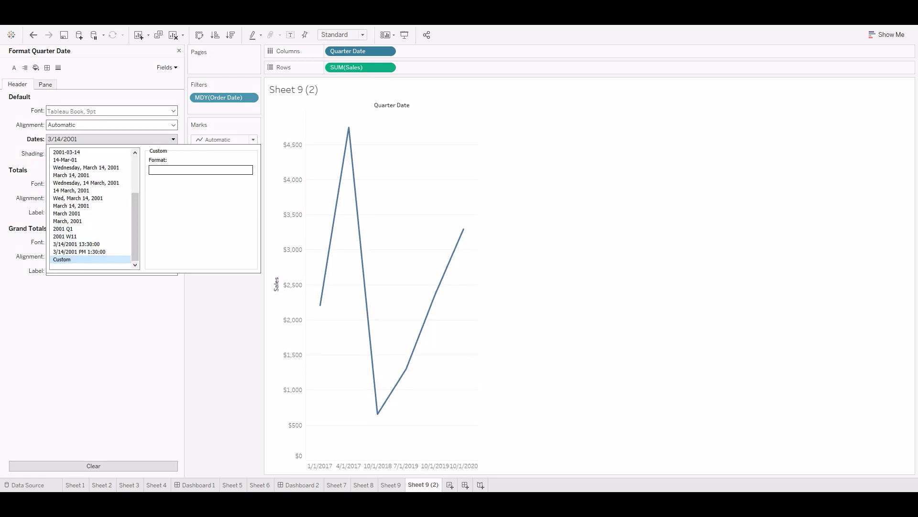
text(yyyy)
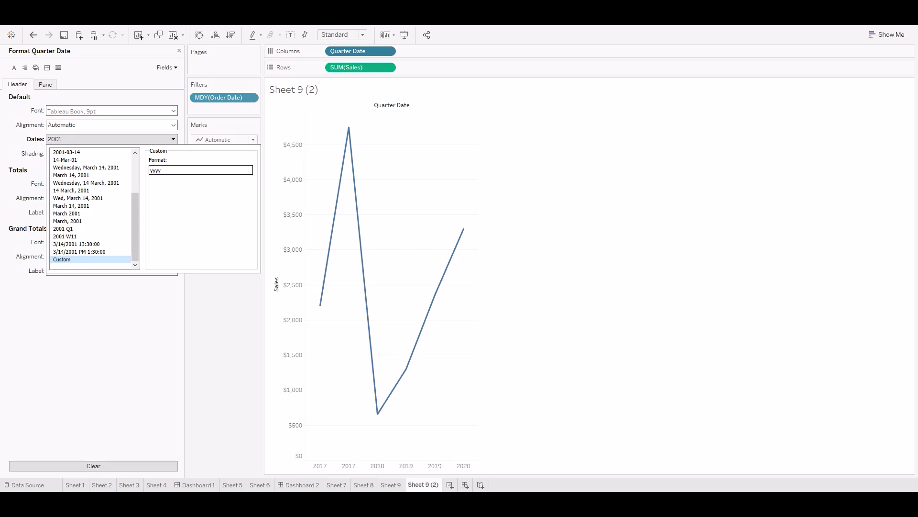
text( q)
Try to add the quarter to the custom date format by extending it to yyyy Q1
key(BackSpace)
text(A)
key(BackSpace)
text(Q1)
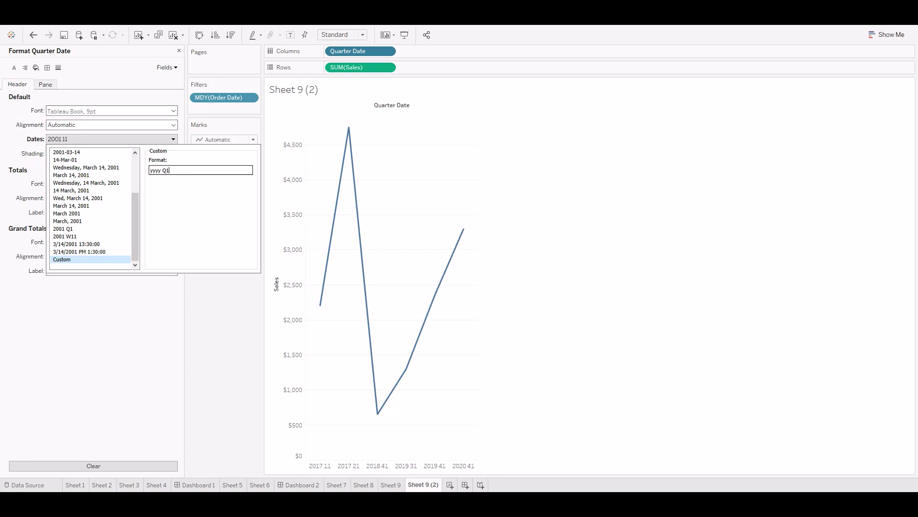
key(BackSpace)
Apply the 2001 Q1 date format to the Quarter Date headers and examine the quoted Q in its custom format code
click(67, 221)
click(63, 229)
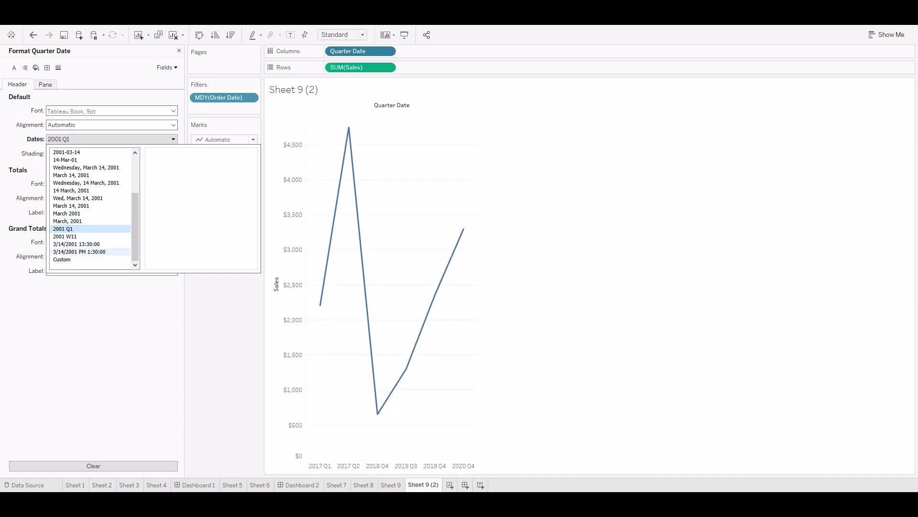
click(62, 259)
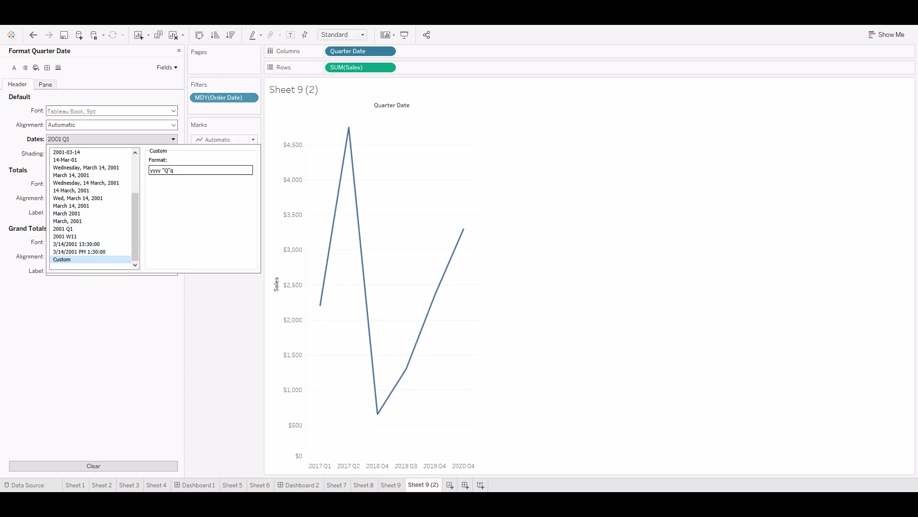
drag(164, 170, 162, 170)
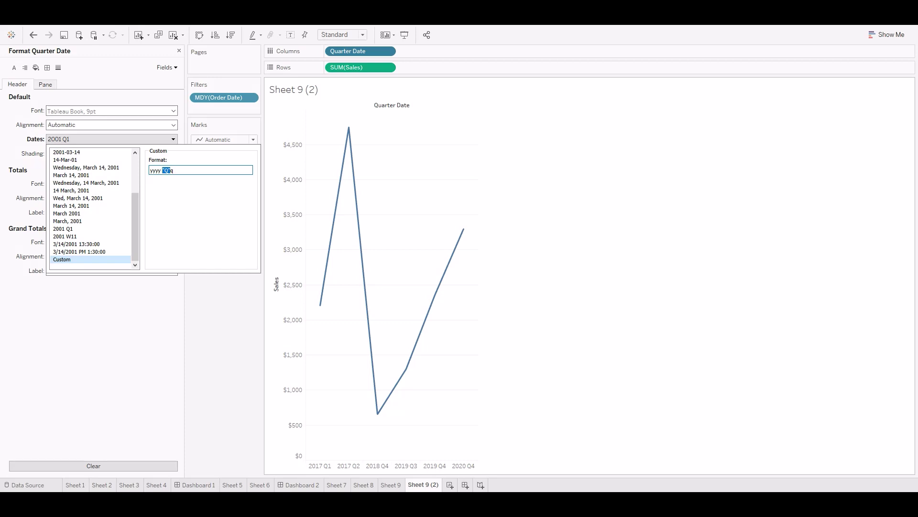
click(319, 466)
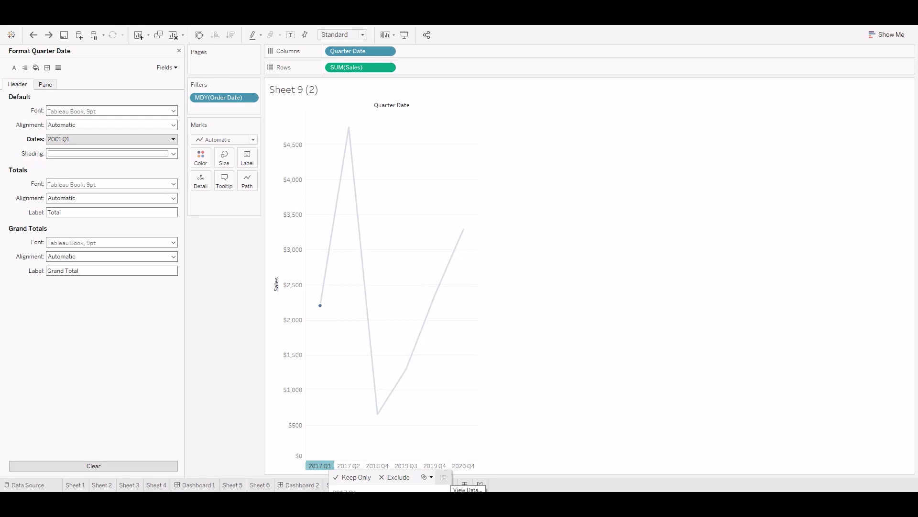